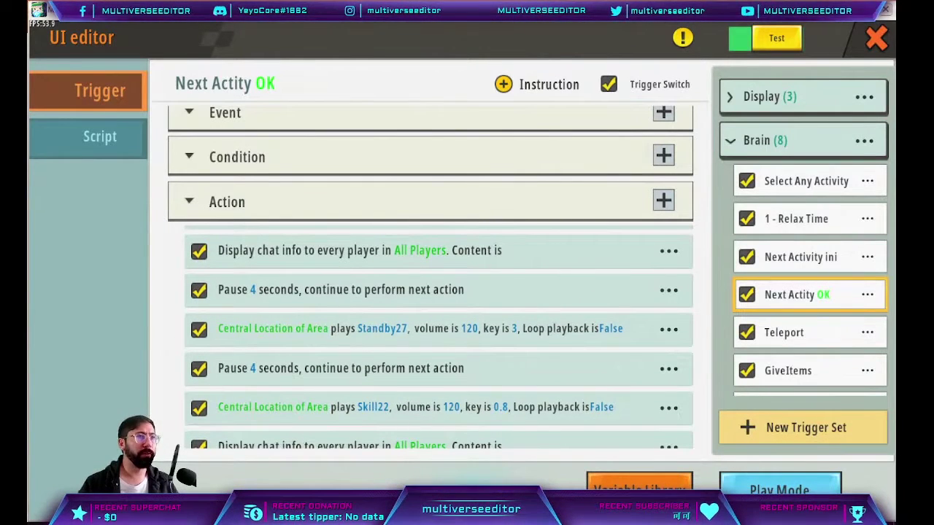
Inspect the 4-second Pause action's settings and return to the action list.
{"action": "left_click", "coordinate": [668, 289]}
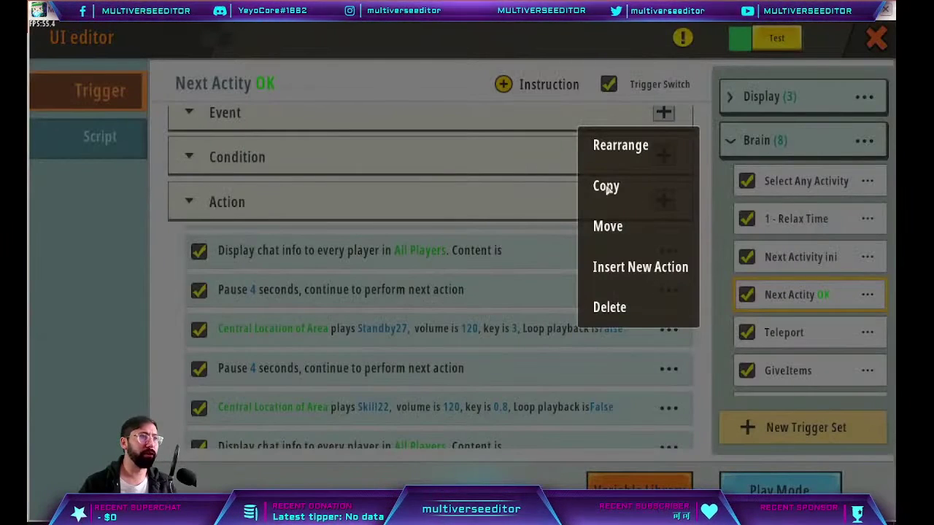
{"action": "left_click", "coordinate": [284, 379]}
{"action": "left_click", "coordinate": [256, 373]}
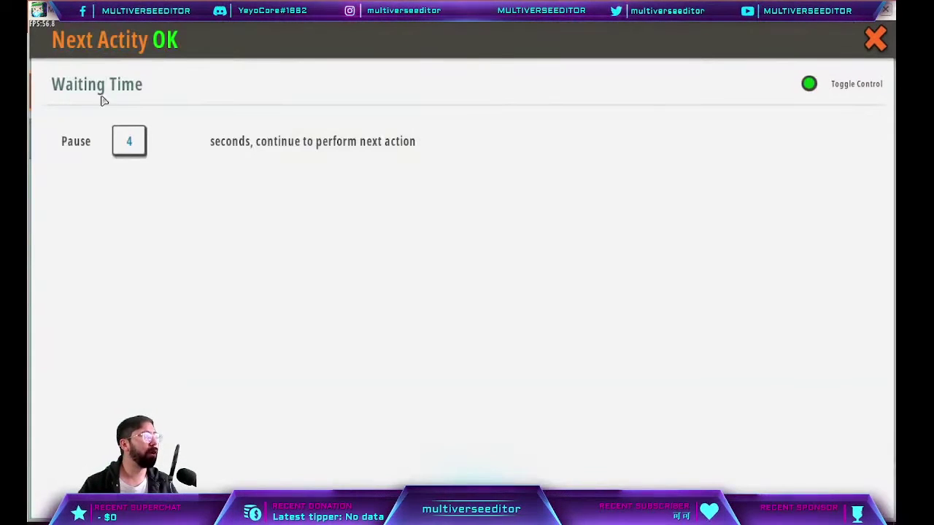
{"action": "left_click", "coordinate": [874, 40]}
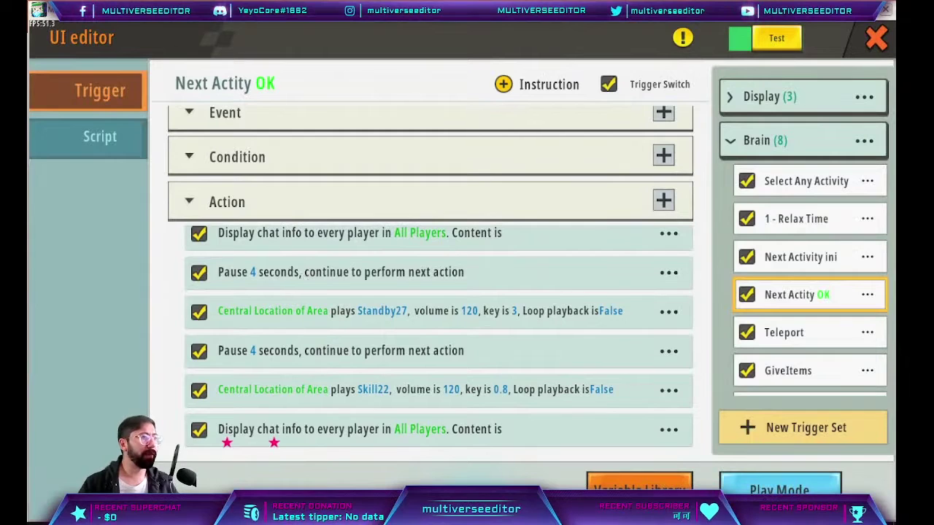
Browse the Sound effect actions under Add Action without adding one.
{"action": "scroll", "coordinate": [462, 380], "scroll_direction": "down", "scroll_amount": 2}
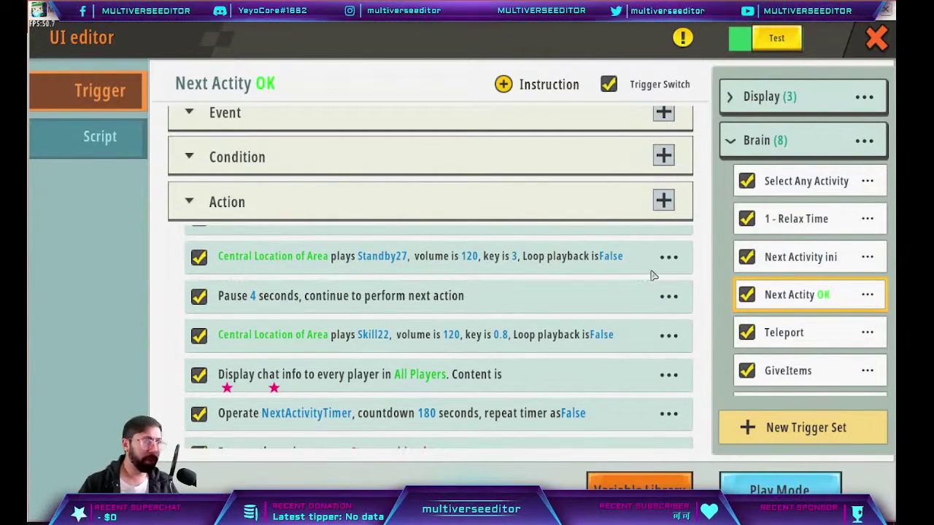
{"action": "left_click", "coordinate": [663, 200]}
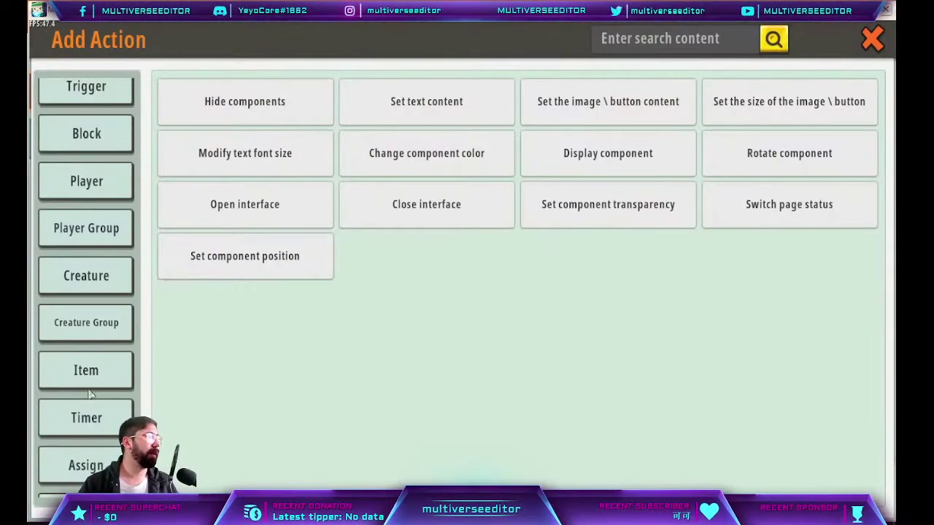
{"action": "scroll", "coordinate": [67, 363], "scroll_direction": "down", "scroll_amount": 5}
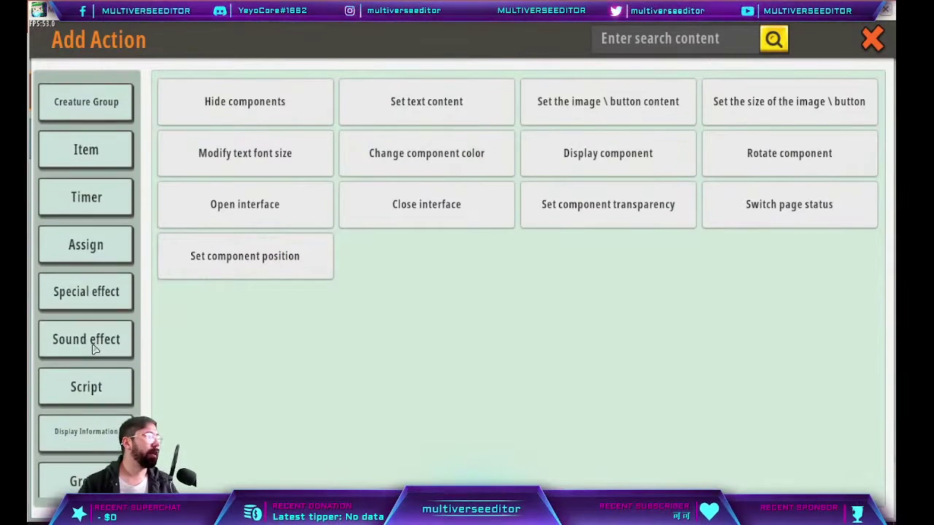
{"action": "left_click", "coordinate": [89, 341]}
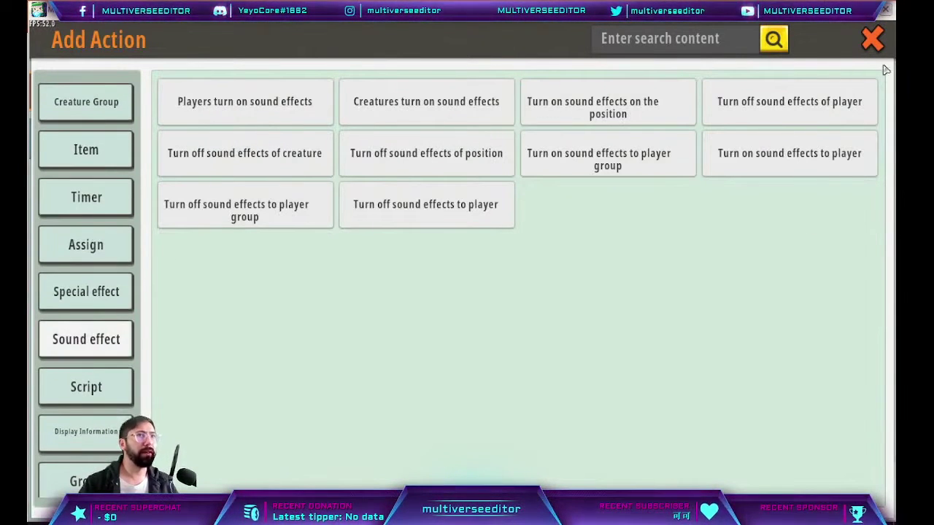
{"action": "left_click", "coordinate": [872, 42]}
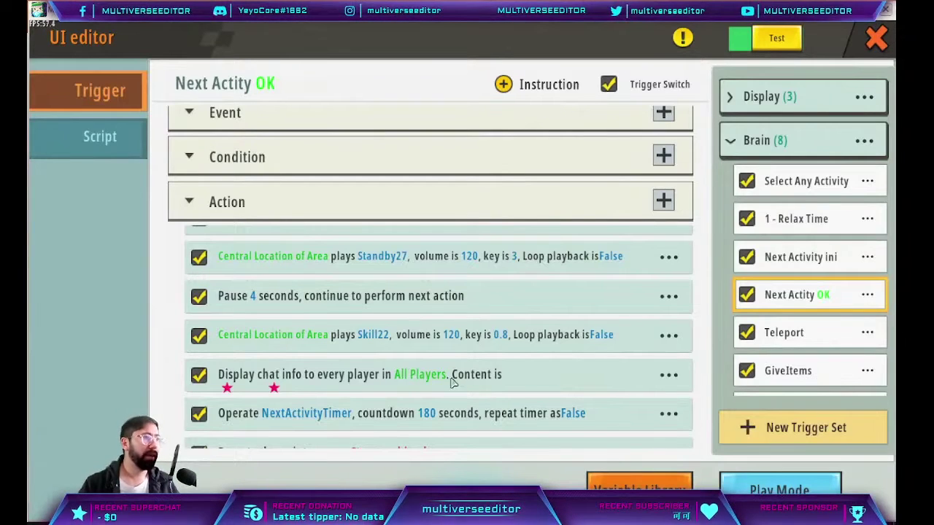
Open the Skill22 sound-effect action's settings.
{"action": "left_click", "coordinate": [668, 257]}
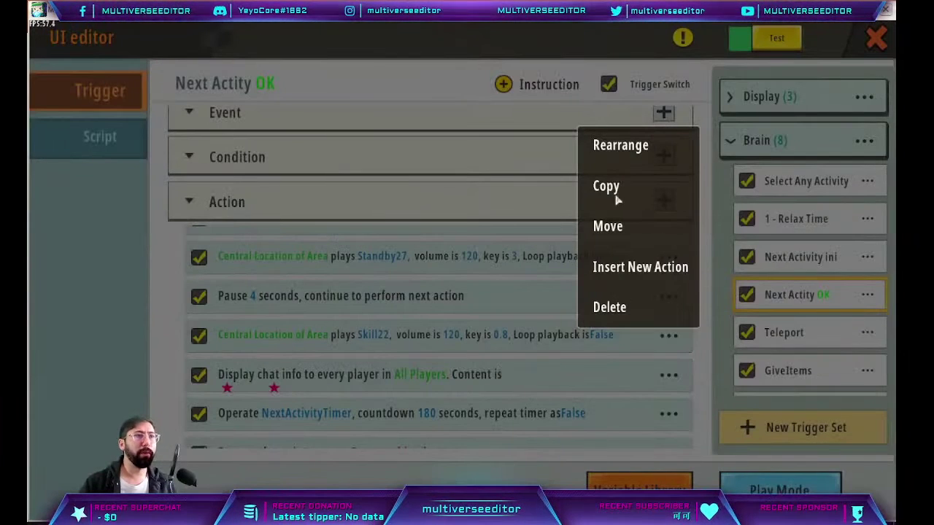
{"action": "left_click", "coordinate": [349, 336]}
{"action": "left_click", "coordinate": [367, 337]}
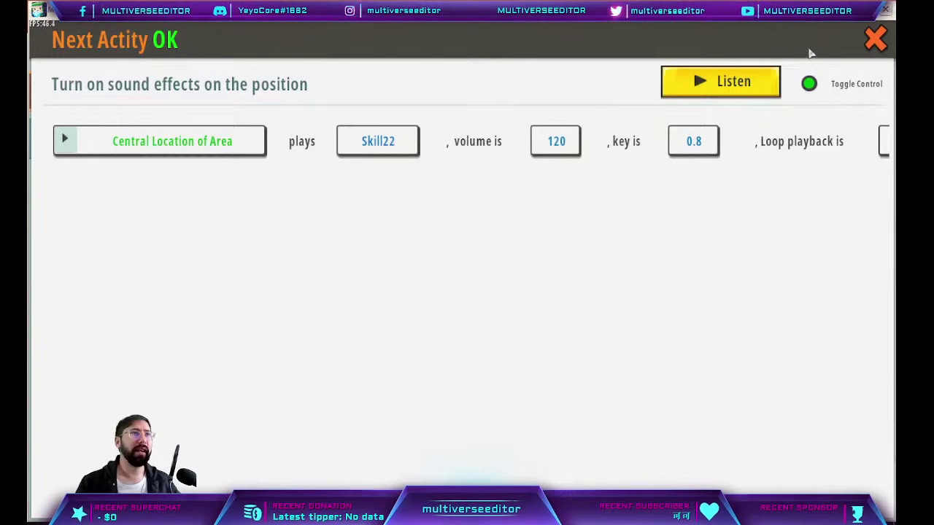
Preview Skill22 a few times, confirm it plays from NextActivityArea's centre, and close the editor.
{"action": "left_click", "coordinate": [749, 85]}
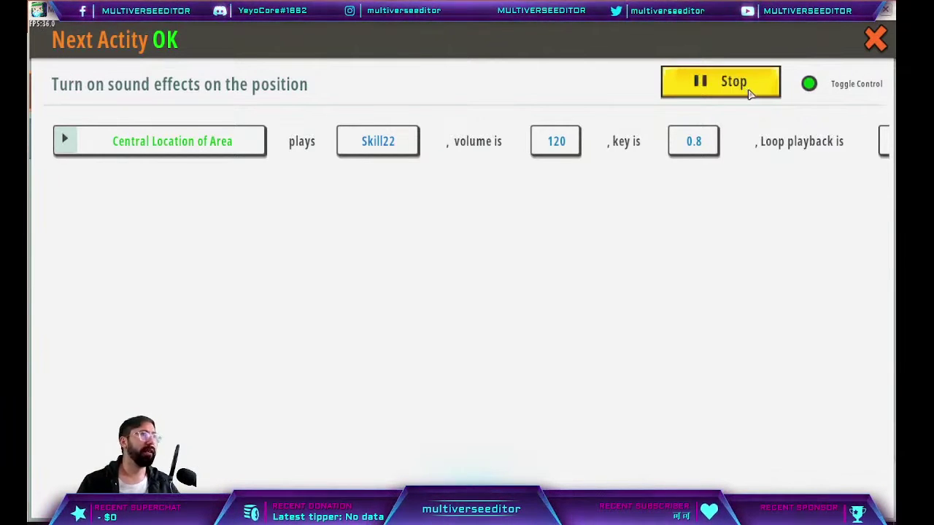
{"action": "left_click", "coordinate": [759, 86]}
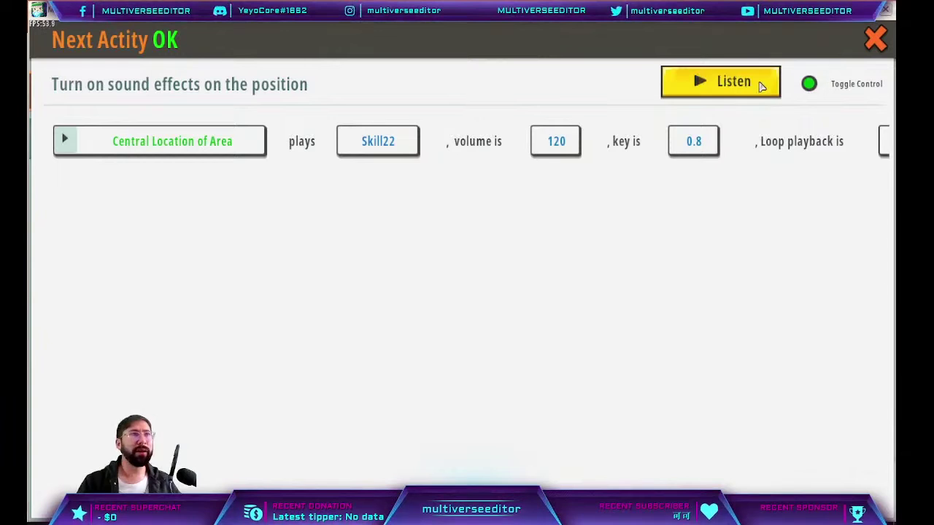
{"action": "left_click", "coordinate": [733, 92]}
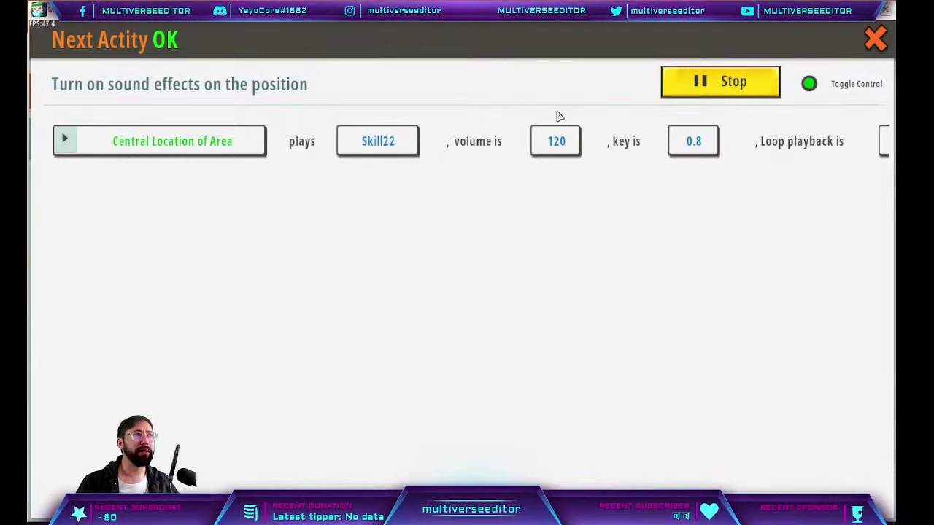
{"action": "left_click", "coordinate": [706, 85]}
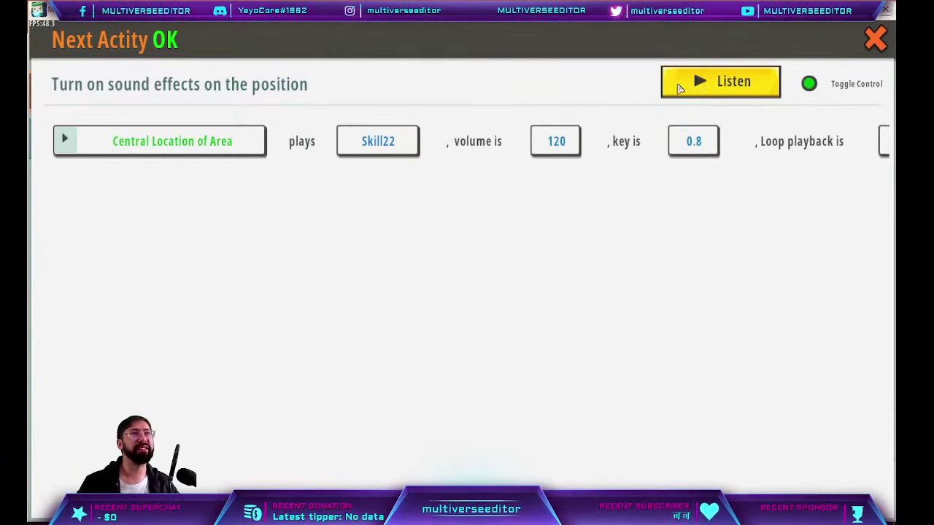
{"action": "left_click", "coordinate": [677, 89]}
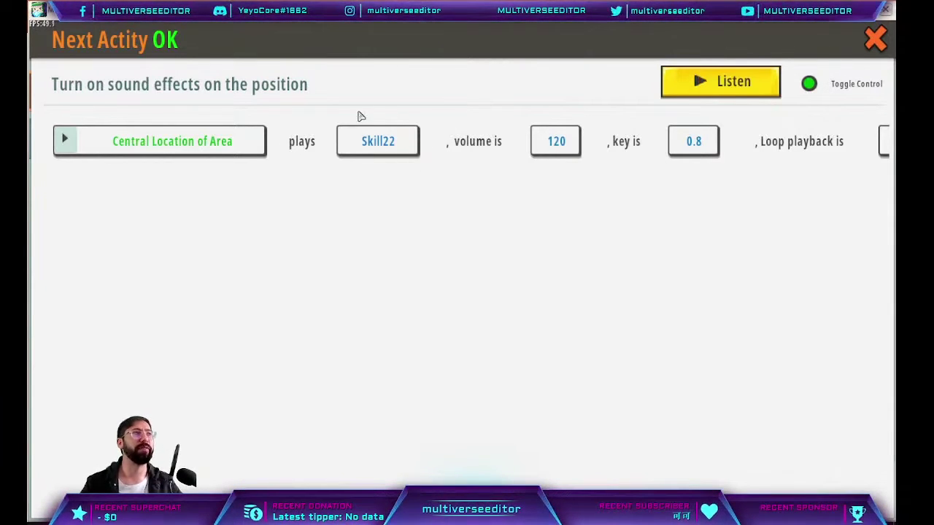
{"action": "left_click", "coordinate": [64, 138]}
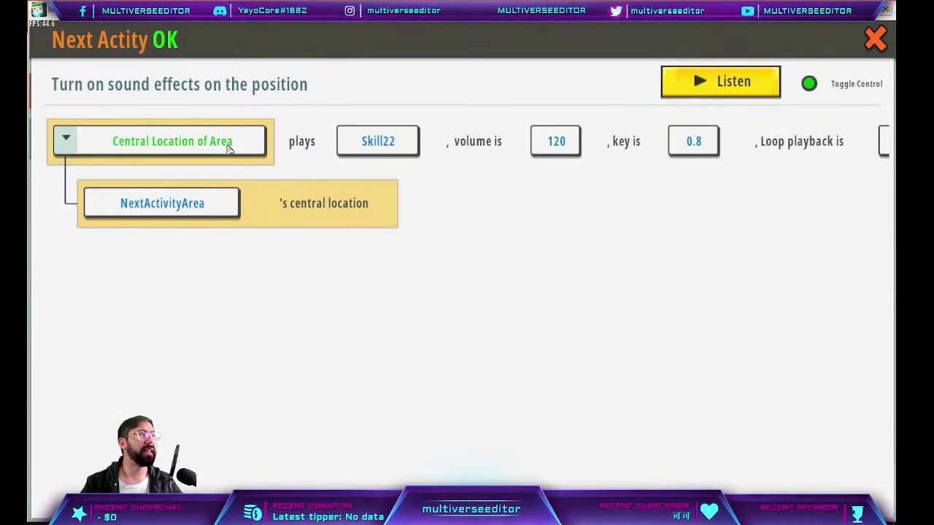
{"action": "left_click", "coordinate": [875, 38]}
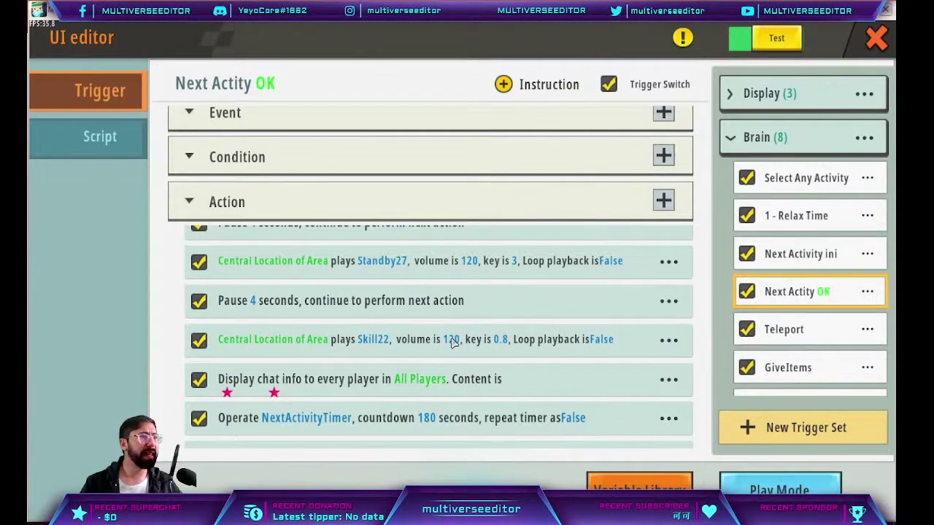
Browse the Player Group actions without adding any, then open the All Players ★START!★ chat action.
{"action": "scroll", "coordinate": [452, 341], "scroll_direction": "up", "scroll_amount": 3}
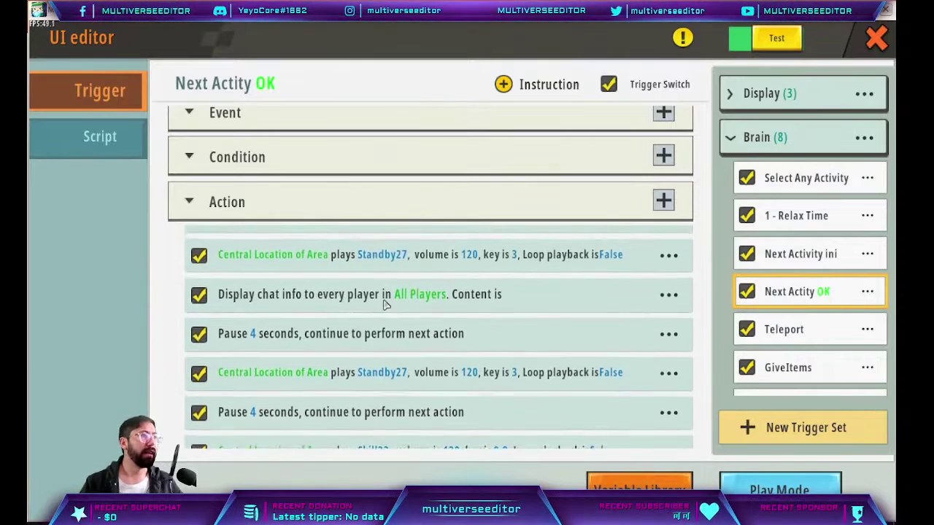
{"action": "scroll", "coordinate": [387, 304], "scroll_direction": "down", "scroll_amount": 3}
{"action": "scroll", "coordinate": [333, 387], "scroll_direction": "up", "scroll_amount": 3}
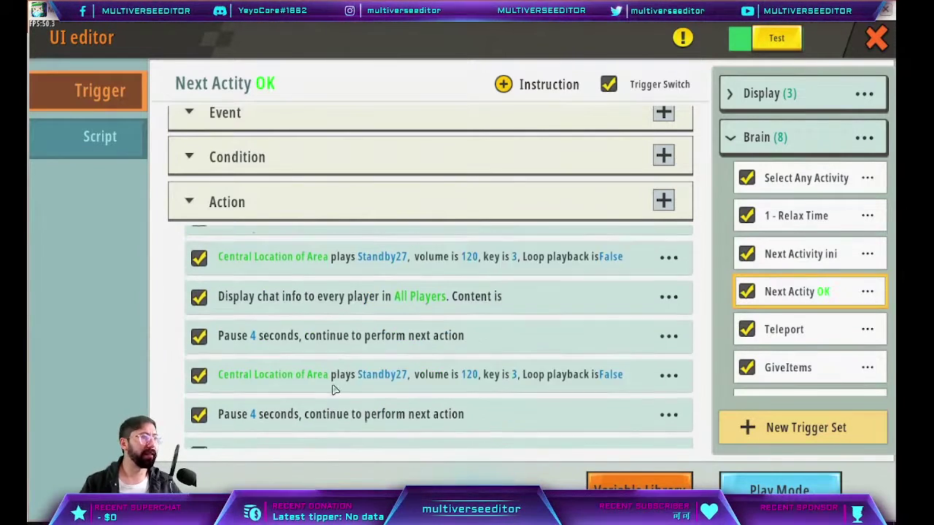
{"action": "scroll", "coordinate": [333, 390], "scroll_direction": "down", "scroll_amount": 4}
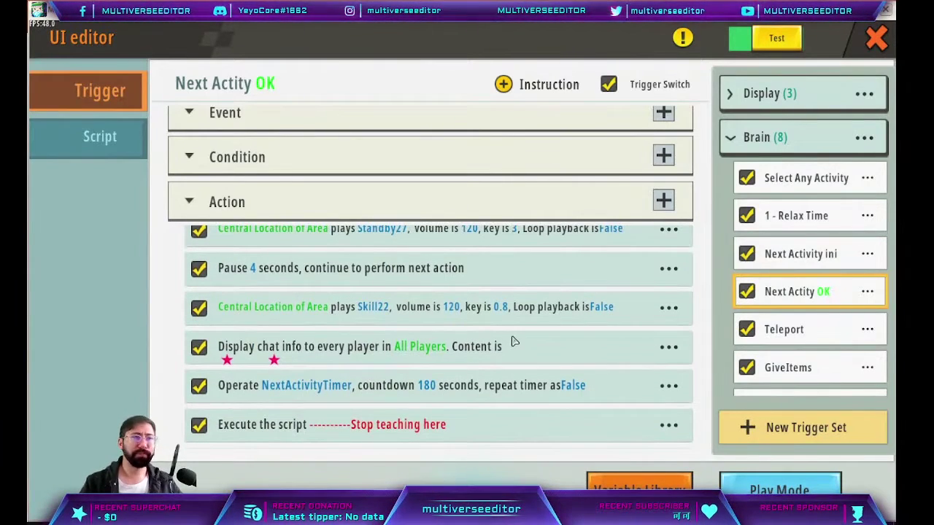
{"action": "left_click", "coordinate": [663, 201]}
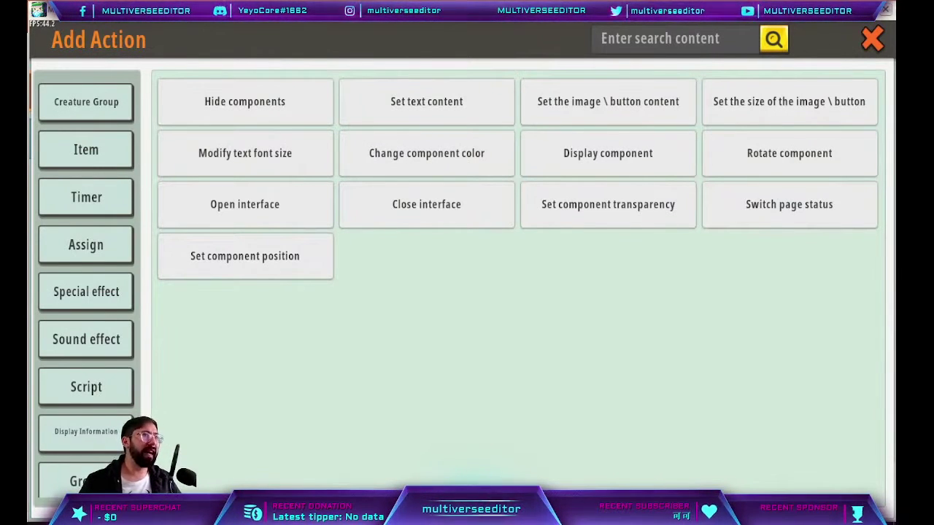
{"action": "scroll", "coordinate": [95, 339], "scroll_direction": "down", "scroll_amount": 1}
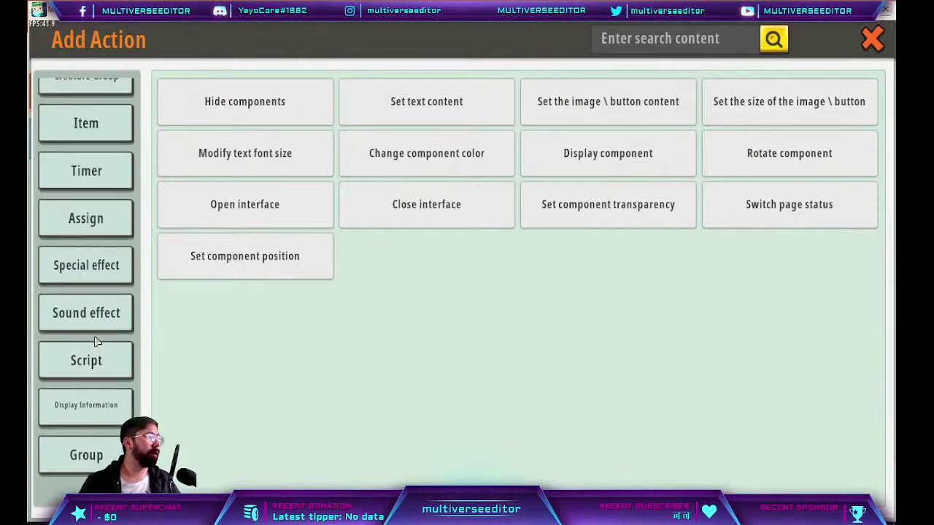
{"action": "scroll", "coordinate": [116, 364], "scroll_direction": "up", "scroll_amount": 3}
{"action": "scroll", "coordinate": [116, 364], "scroll_direction": "up", "scroll_amount": 5}
{"action": "left_click", "coordinate": [102, 330]}
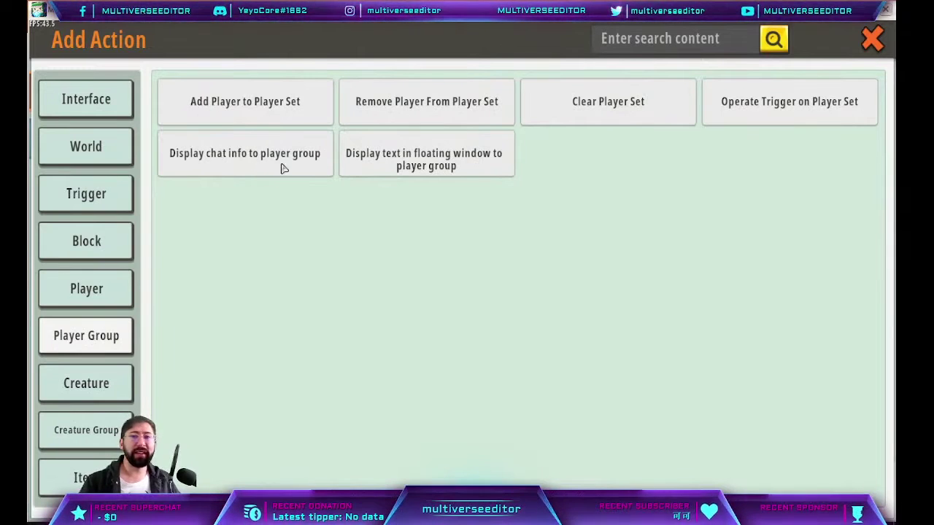
{"action": "left_click", "coordinate": [871, 42]}
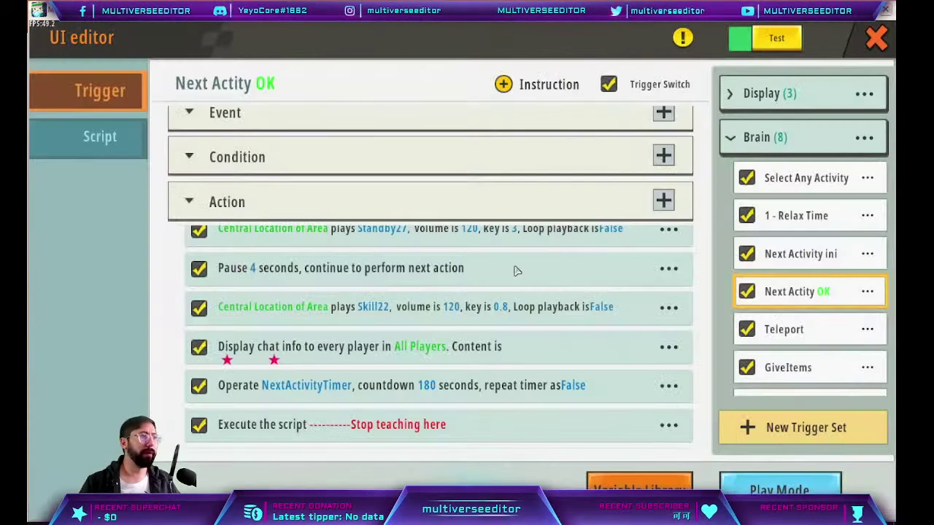
{"action": "left_click", "coordinate": [317, 346]}
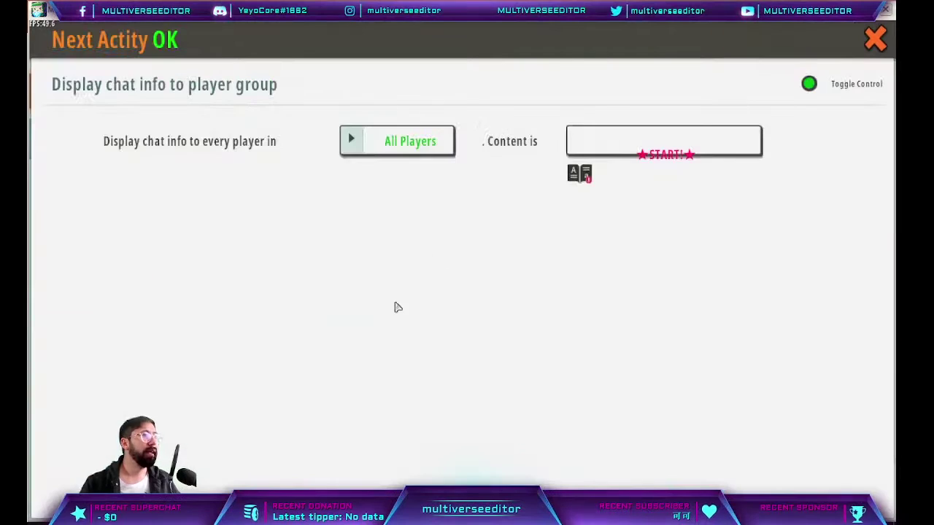
Cut the '#cFF0E6D ★START!★' chat content from the Input field and paste it into Notepad.
{"action": "left_click", "coordinate": [637, 154]}
{"action": "left_click", "coordinate": [500, 118]}
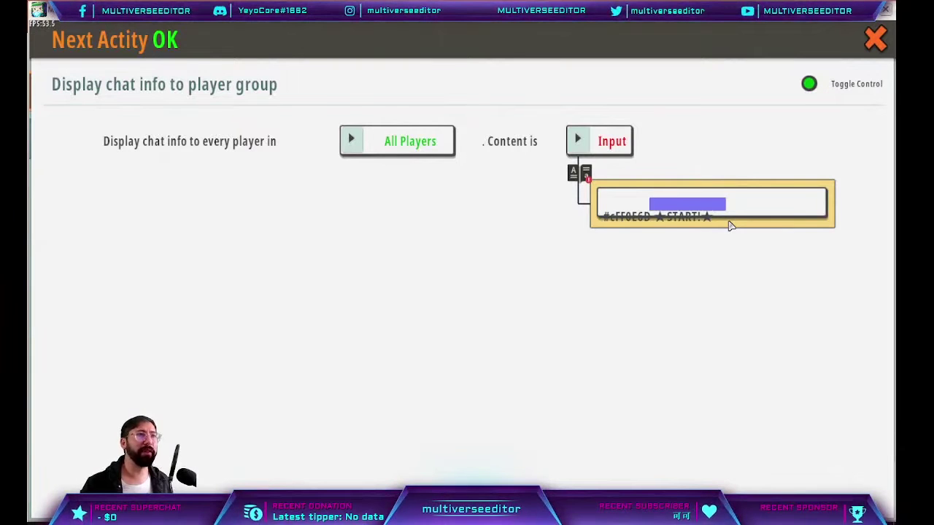
{"action": "key", "text": "shift+Left"}
{"action": "key", "text": "shift+Left"}
{"action": "key", "text": "shift+Left"}
{"action": "key", "text": "shift+Left"}
{"action": "key", "text": "shift+Left"}
{"action": "key", "text": "shift+Left"}
{"action": "key", "text": "shift+Left"}
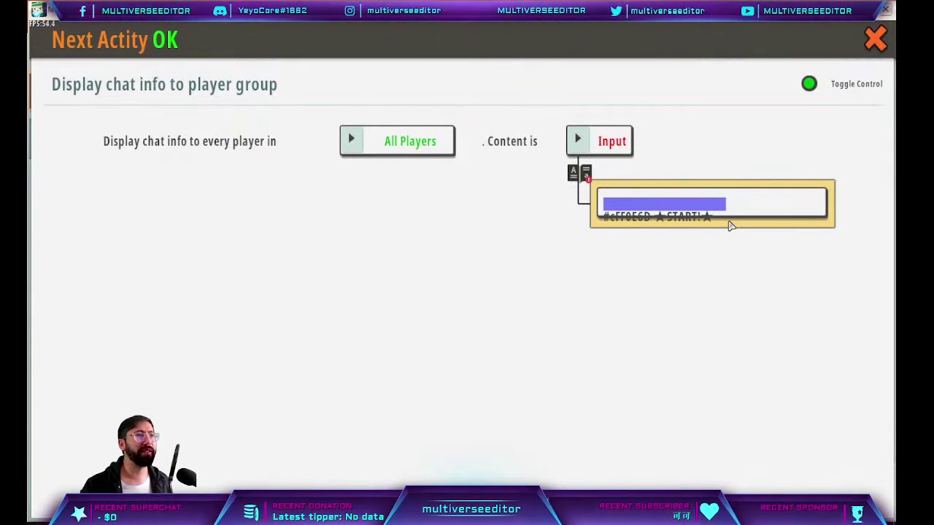
{"action": "key", "text": "ctrl+x"}
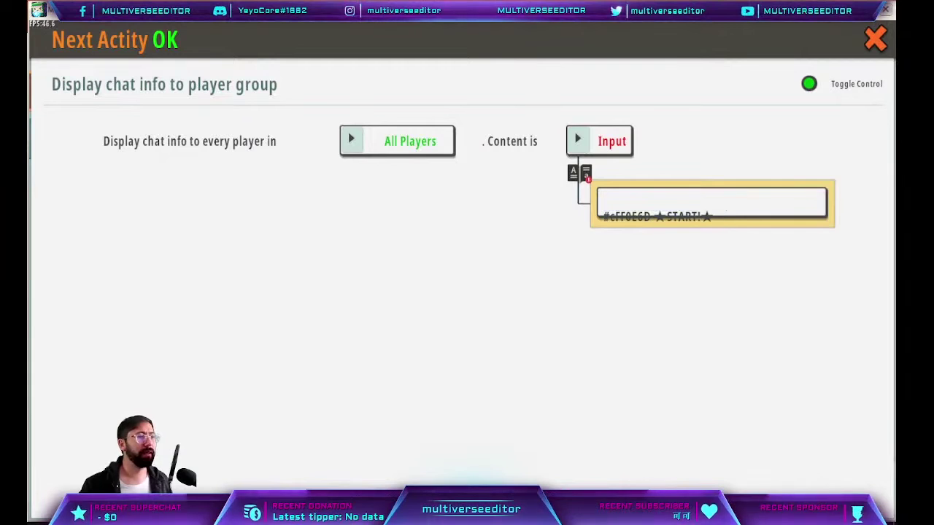
{"action": "key", "text": "alt+Tab"}
{"action": "key", "text": "ctrl+v"}
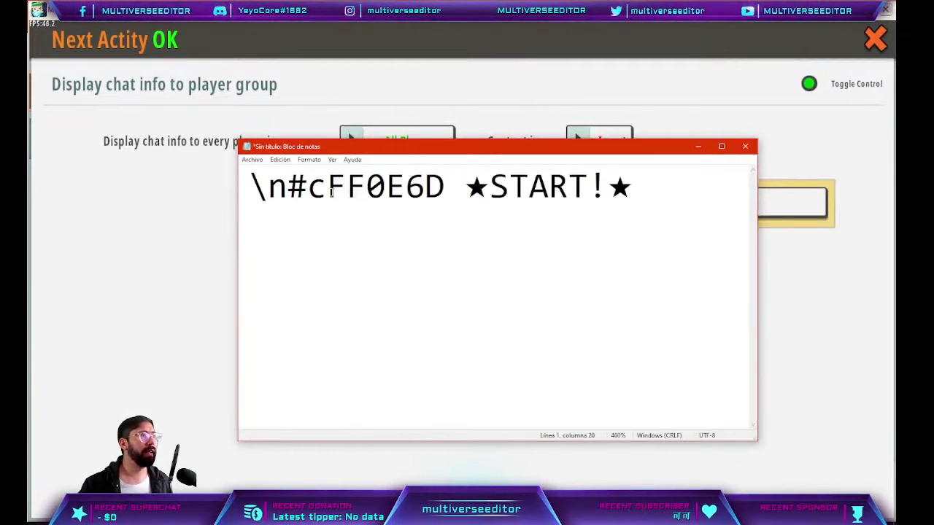
Select the leading \n in Notepad, then close the note without saving.
{"action": "left_click_drag", "start_coordinate": [284, 188], "coordinate": [249, 192]}
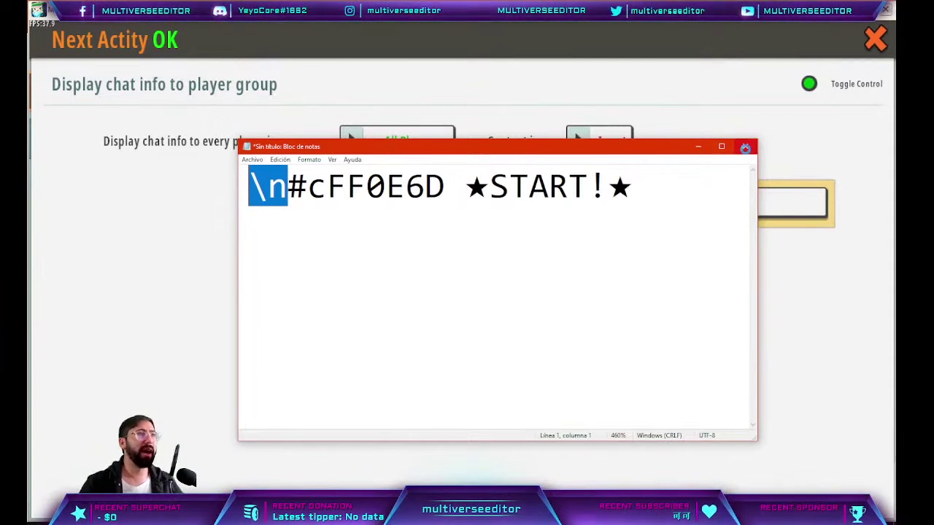
{"action": "left_click", "coordinate": [744, 146]}
{"action": "key", "text": "n"}
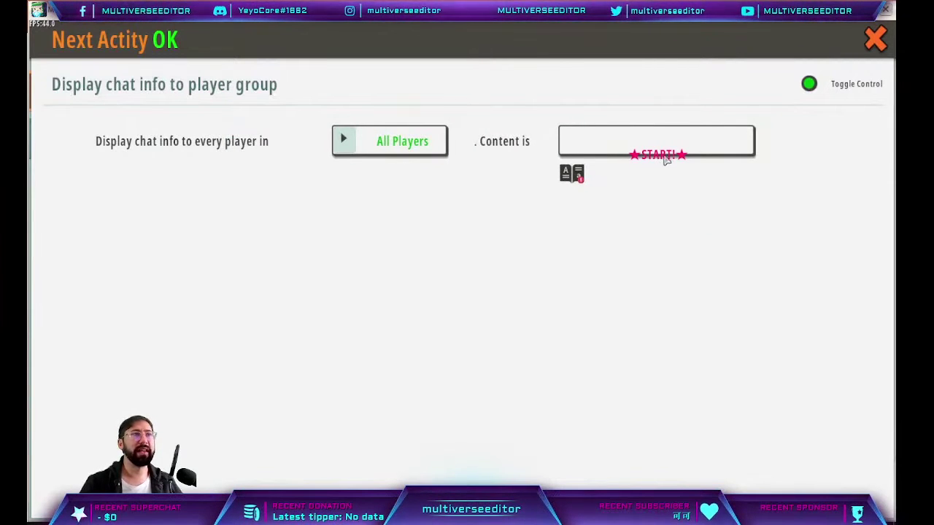
Close the chat message editor and scroll through the Next Activity OK action list.
{"action": "left_click", "coordinate": [875, 39]}
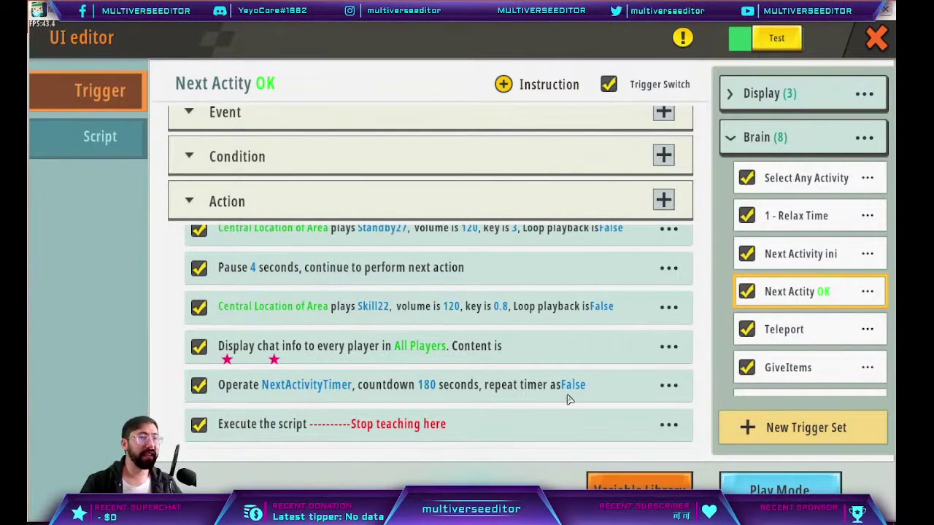
{"action": "scroll", "coordinate": [501, 374], "scroll_direction": "up", "scroll_amount": 5}
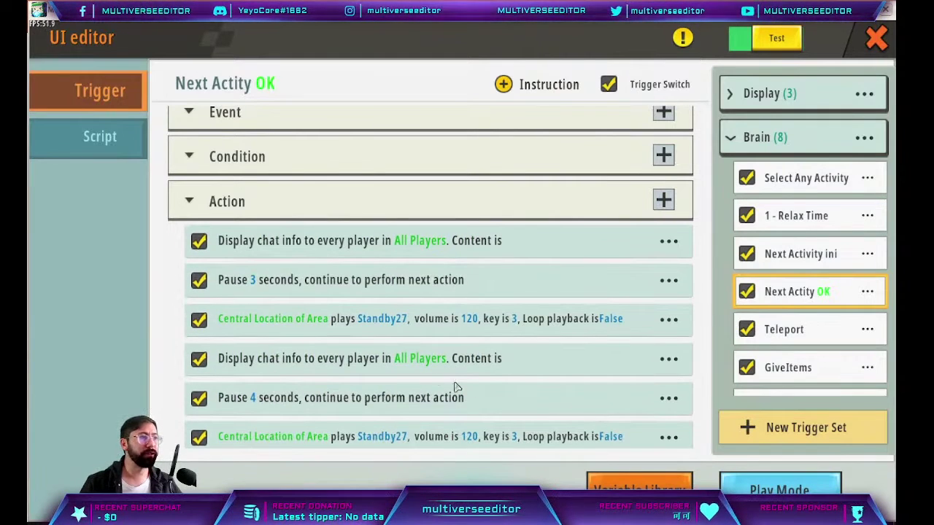
{"action": "scroll", "coordinate": [456, 385], "scroll_direction": "down", "scroll_amount": 5}
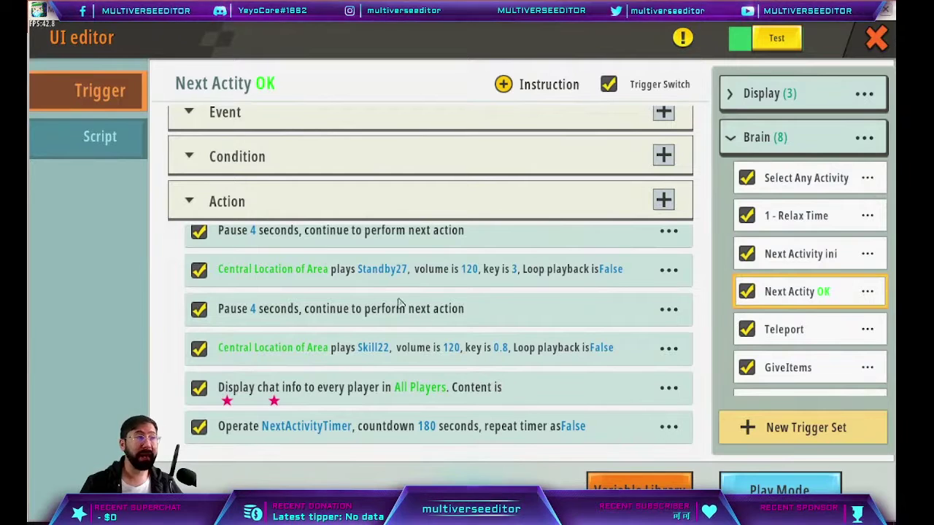
{"action": "scroll", "coordinate": [481, 349], "scroll_direction": "down", "scroll_amount": 2}
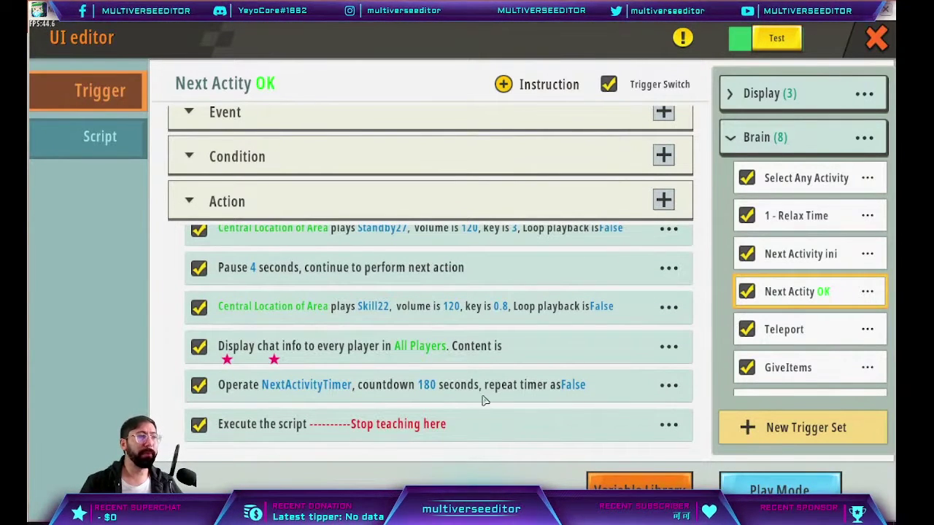
Browse the Timer actions under Add Action without adding anything.
{"action": "left_click", "coordinate": [663, 200]}
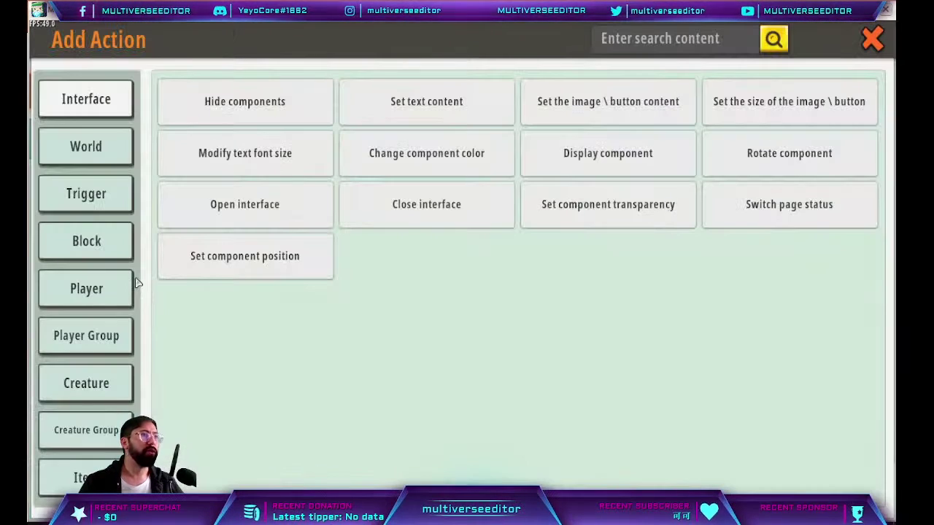
{"action": "scroll", "coordinate": [92, 329], "scroll_direction": "down", "scroll_amount": 1}
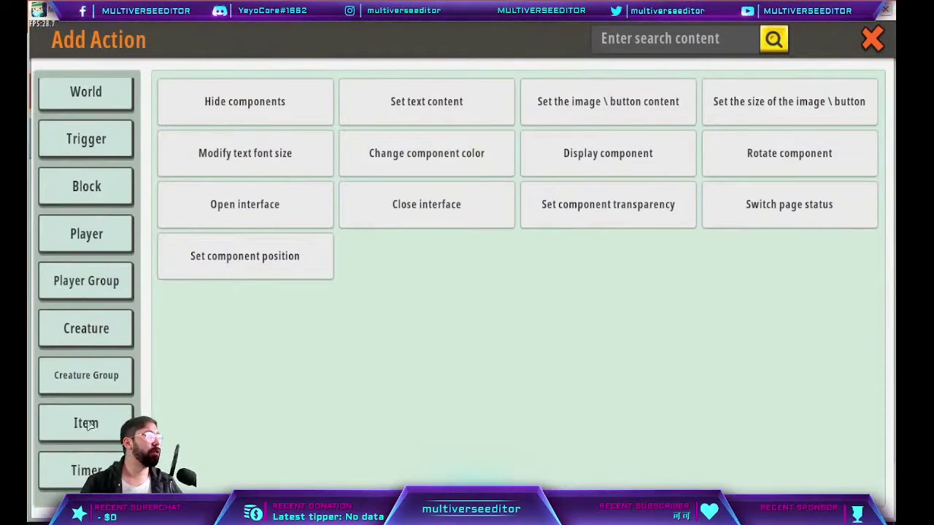
{"action": "left_click", "coordinate": [80, 470]}
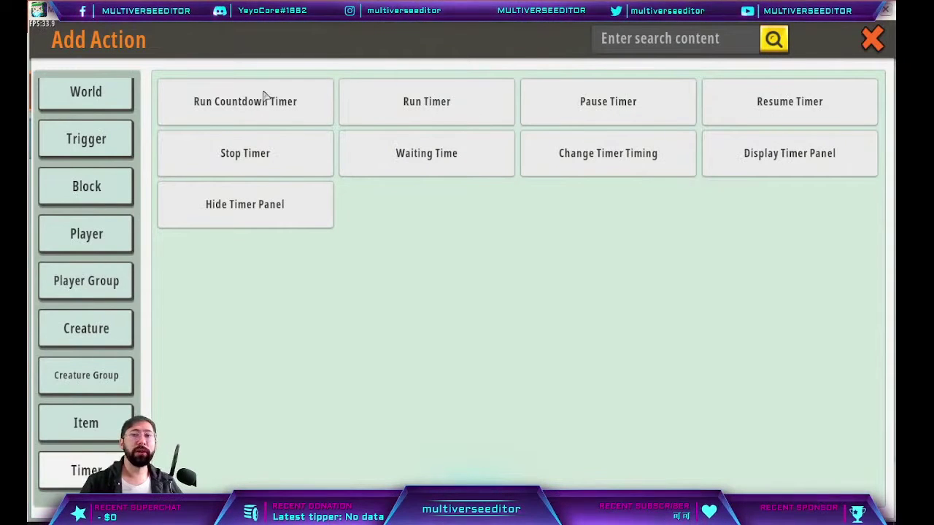
{"action": "left_click", "coordinate": [872, 39]}
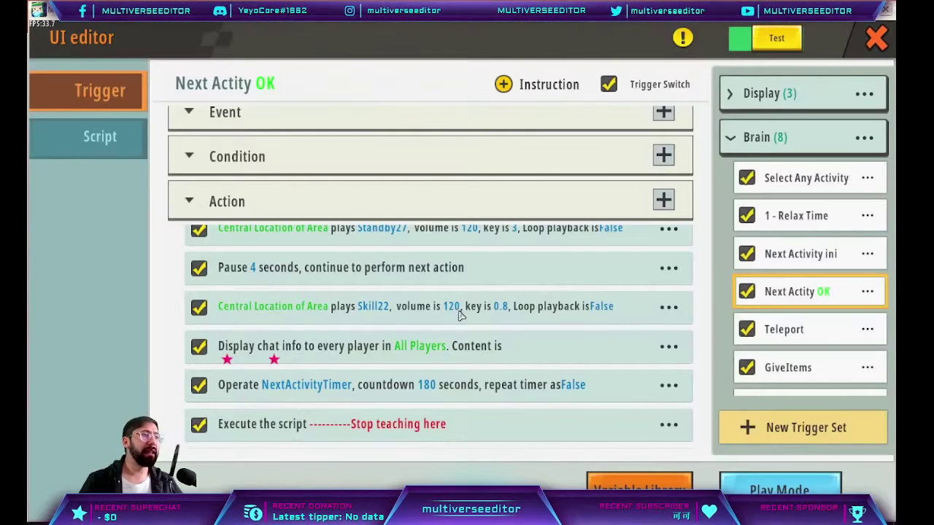
Open the 180-second countdown action and check the timer picker, keeping NextActivityTimer selected.
{"action": "left_click", "coordinate": [408, 385]}
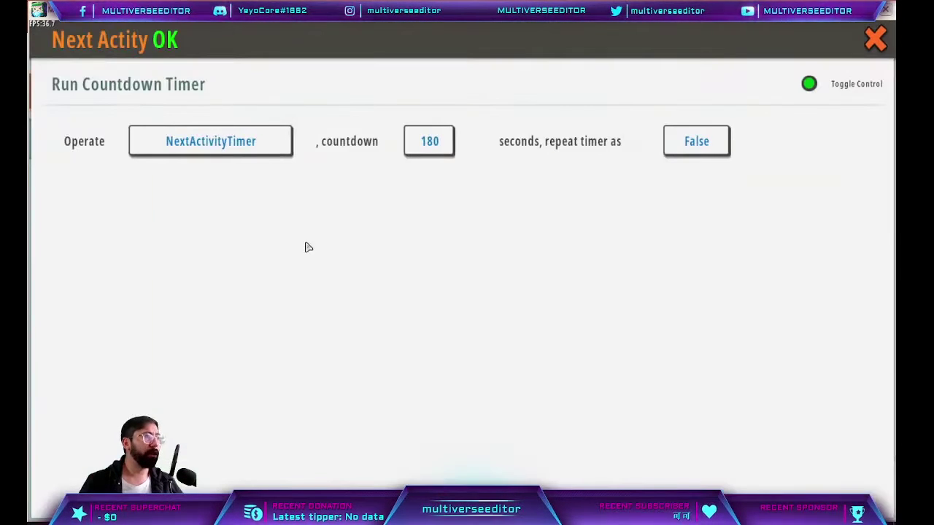
{"action": "left_click", "coordinate": [186, 148]}
{"action": "left_click", "coordinate": [331, 159]}
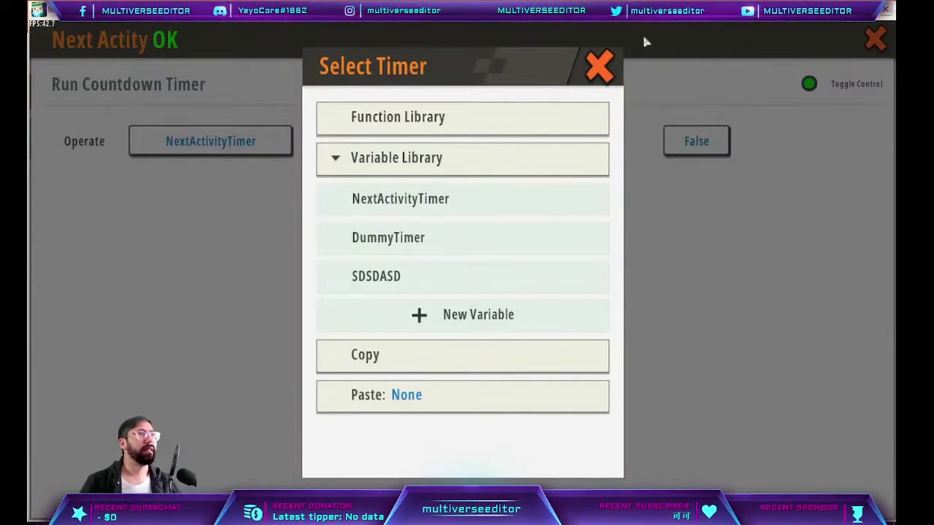
{"action": "left_click", "coordinate": [599, 66]}
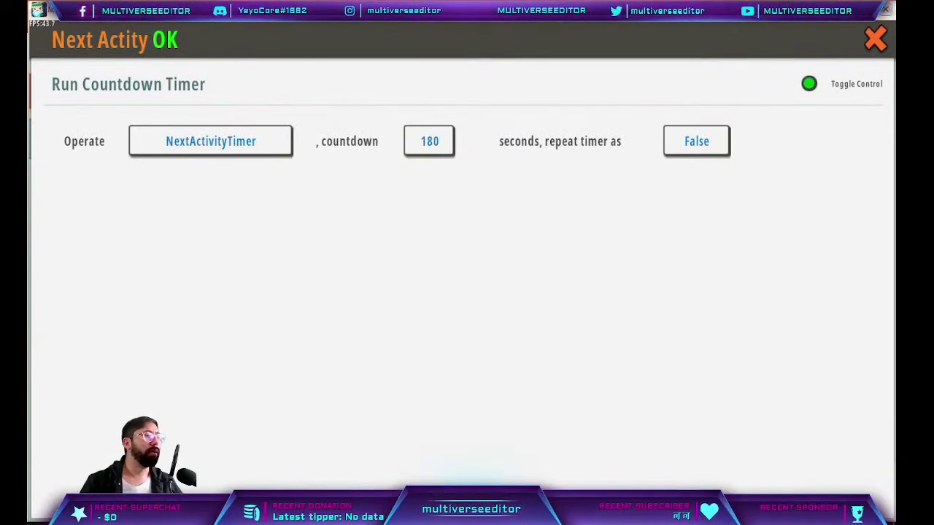
Review the flowchart's 180-second nextActivyTimer box following the Next Activity OK step in PowerPoint.
{"action": "key", "text": "alt+Tab"}
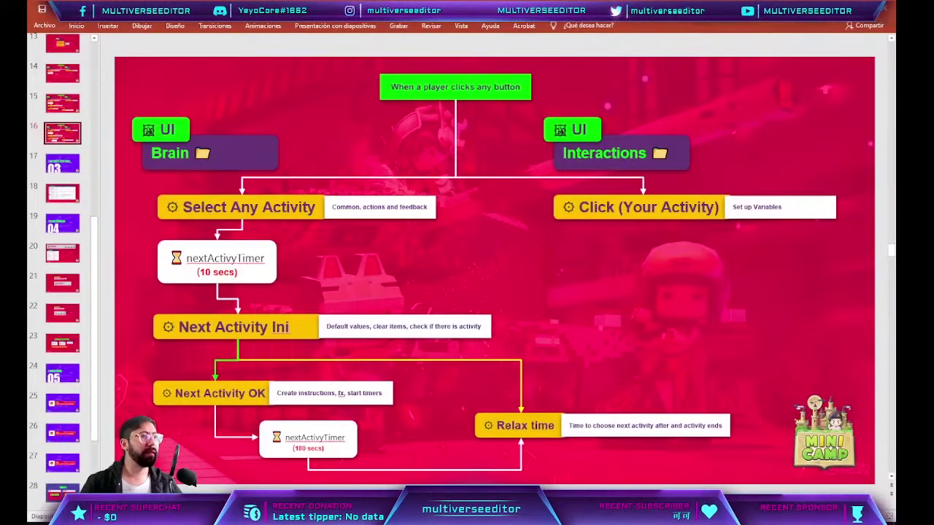
{"action": "left_click", "coordinate": [306, 437]}
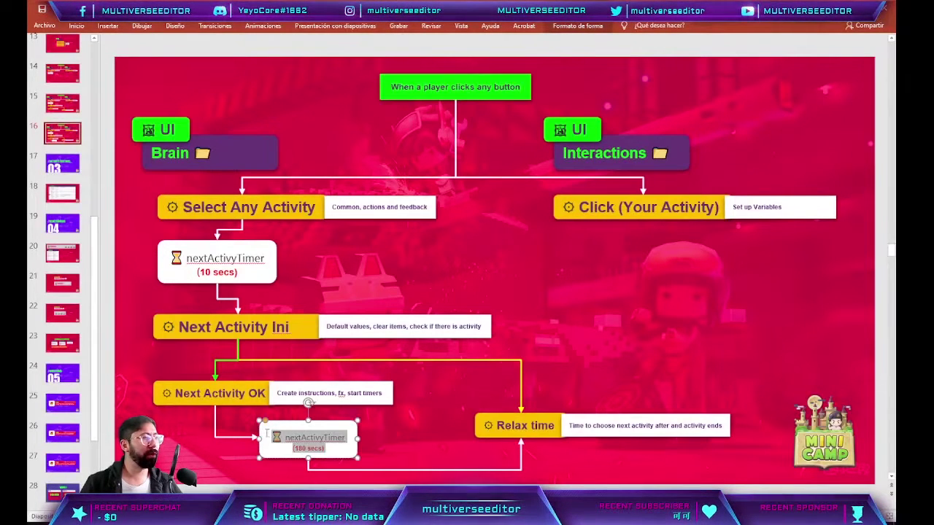
{"action": "left_click", "coordinate": [232, 394]}
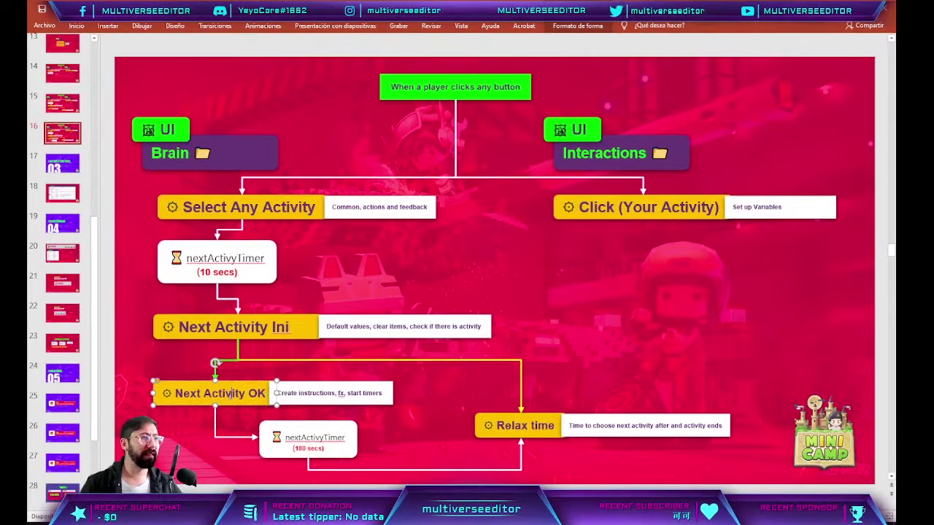
{"action": "left_click_drag", "start_coordinate": [328, 447], "coordinate": [283, 435]}
{"action": "left_click", "coordinate": [582, 455]}
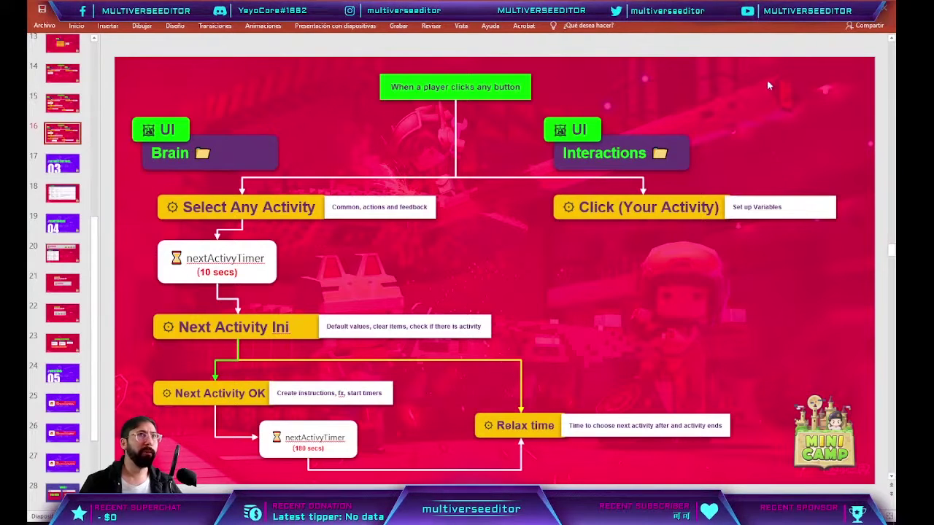
Back in Mini World, close the countdown timer settings and scroll the action list.
{"action": "key", "text": "alt+Tab"}
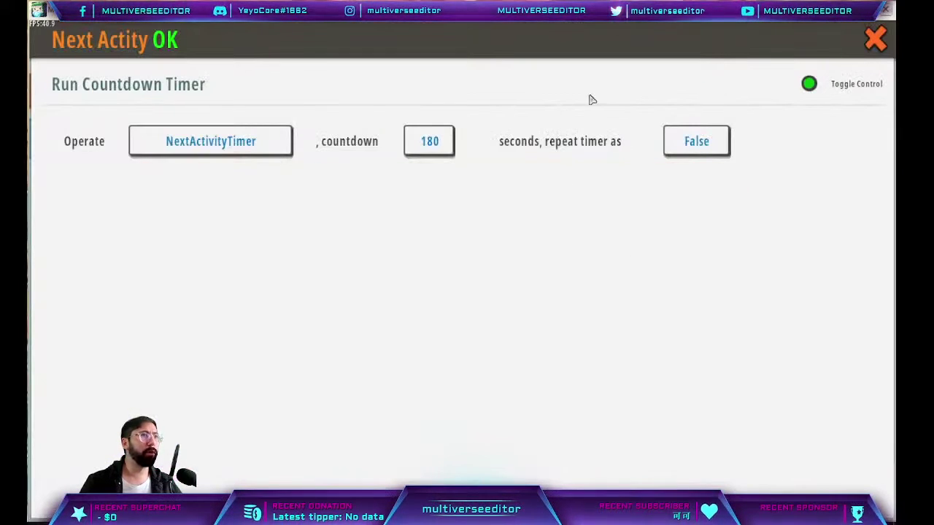
{"action": "left_click", "coordinate": [876, 38]}
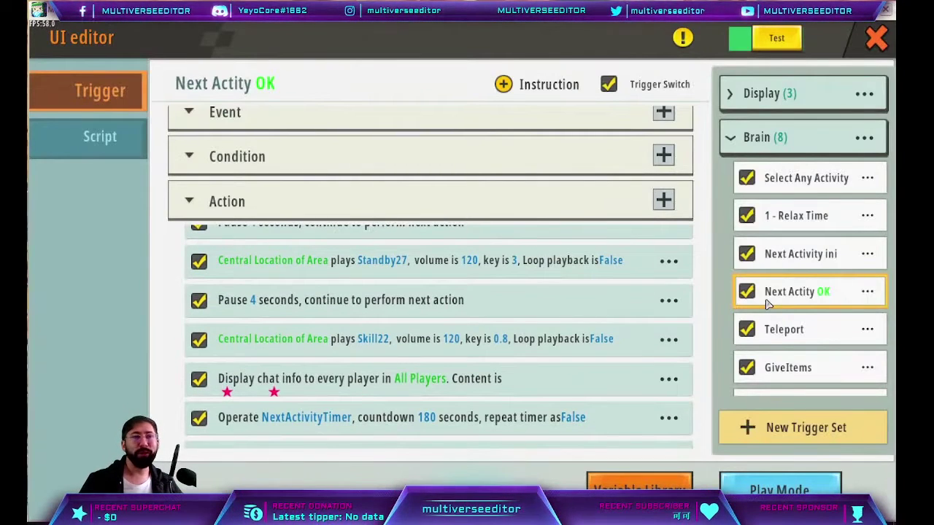
{"action": "scroll", "coordinate": [590, 407], "scroll_direction": "down", "scroll_amount": 3}
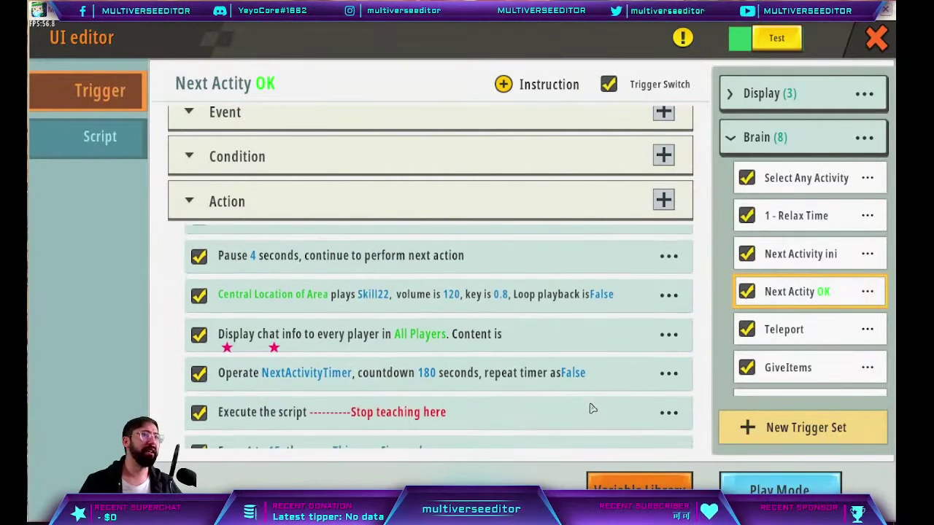